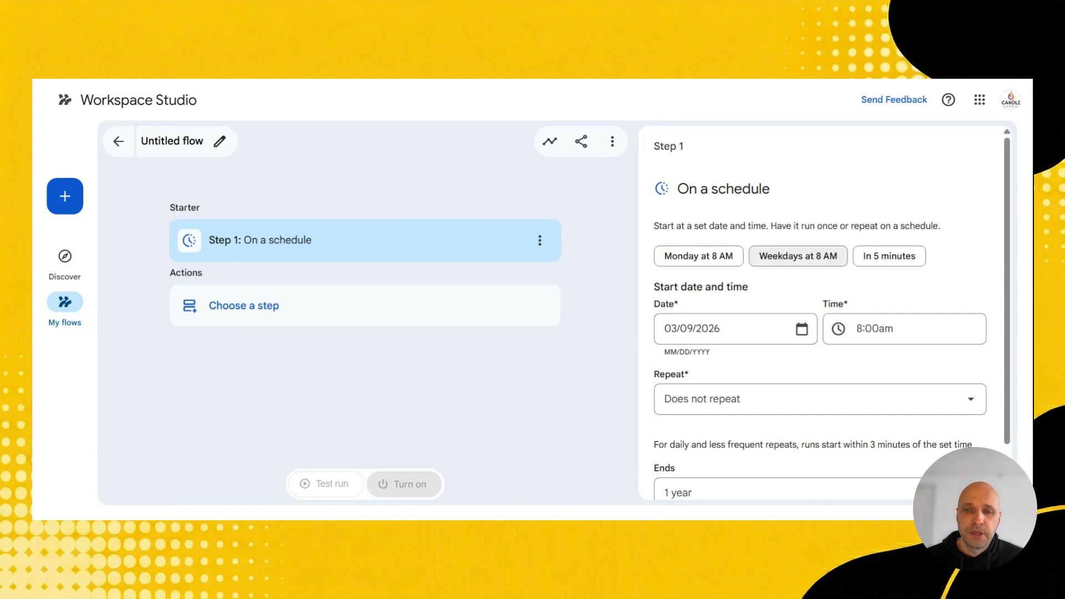
Step: Schedule the flow's starter for weekdays at 8 AM and set it to never end
left_click(815, 263)
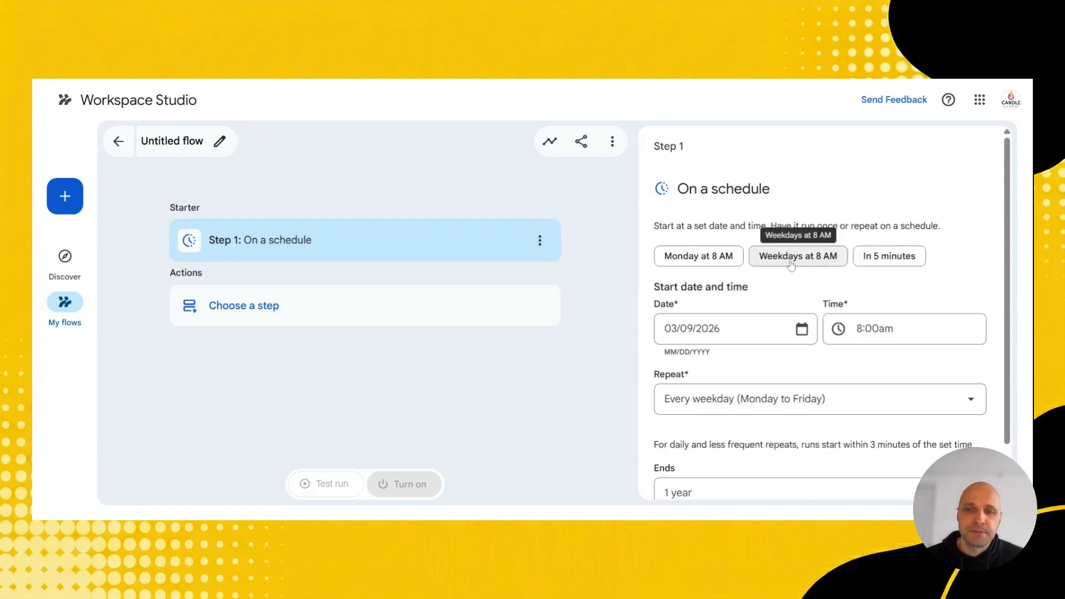
scroll(853, 306, "down", 1)
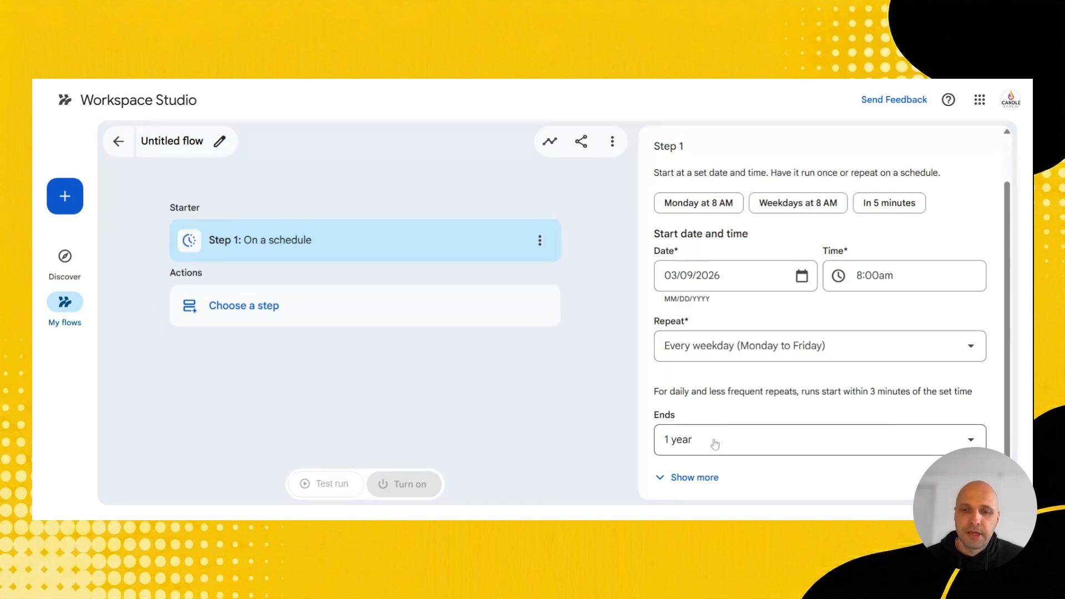
left_click(741, 448)
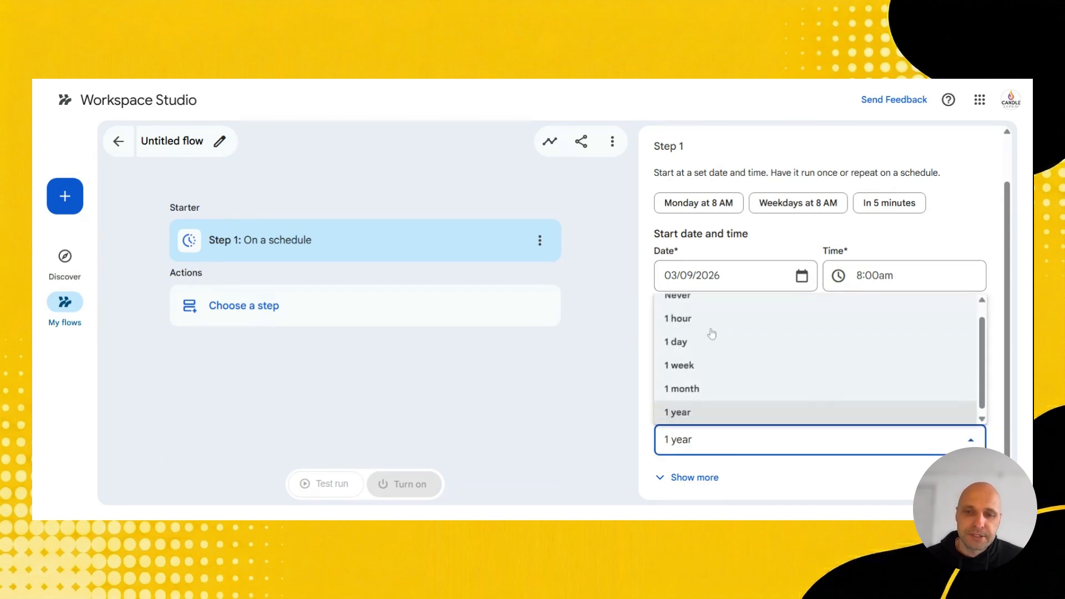
scroll(702, 311, "up", 1)
left_click(701, 311)
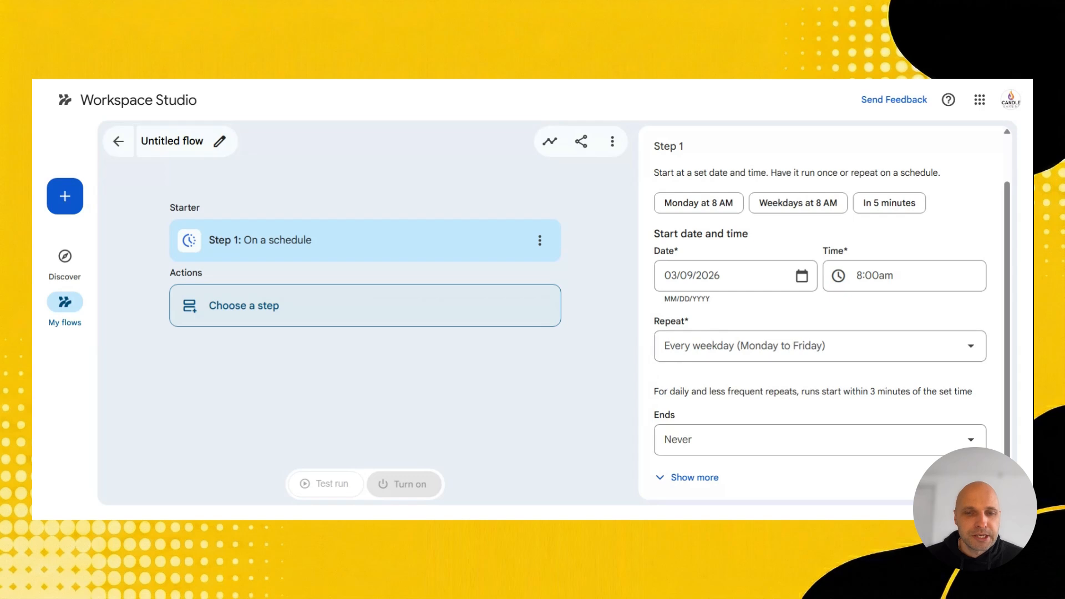
Step: Add an Ask Gemini action as Step 2 and paste in the Industry Signal Scanner prompt
left_click(277, 308)
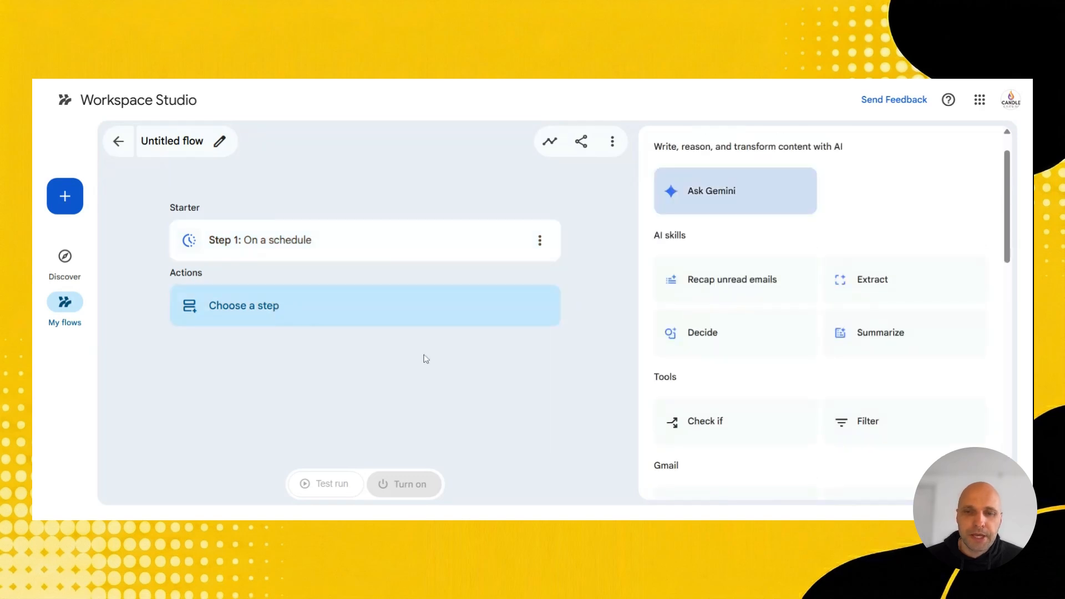
left_click(718, 193)
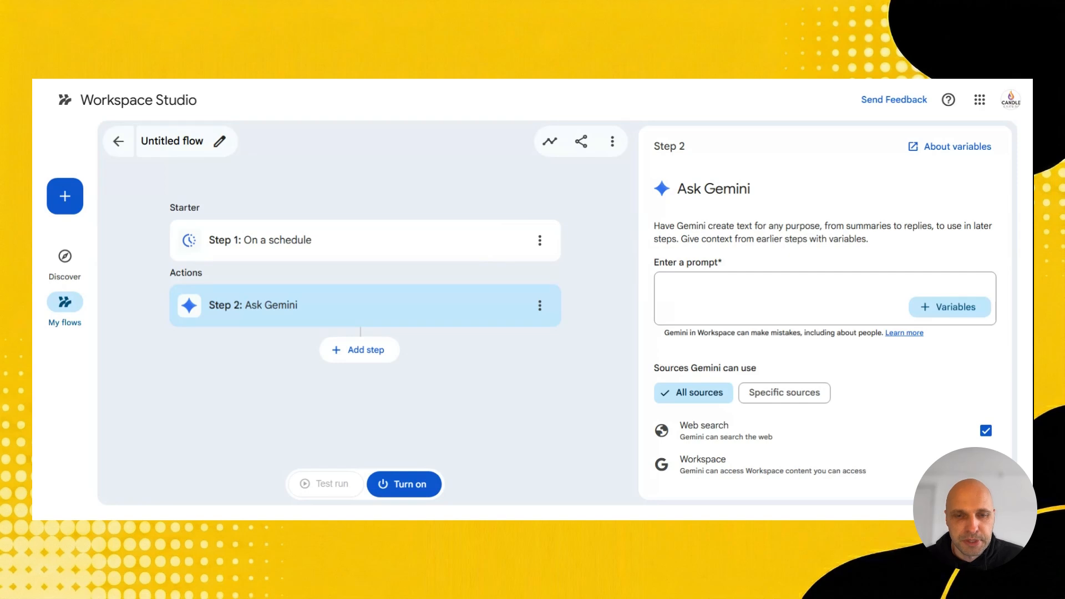
key("ctrl+v")
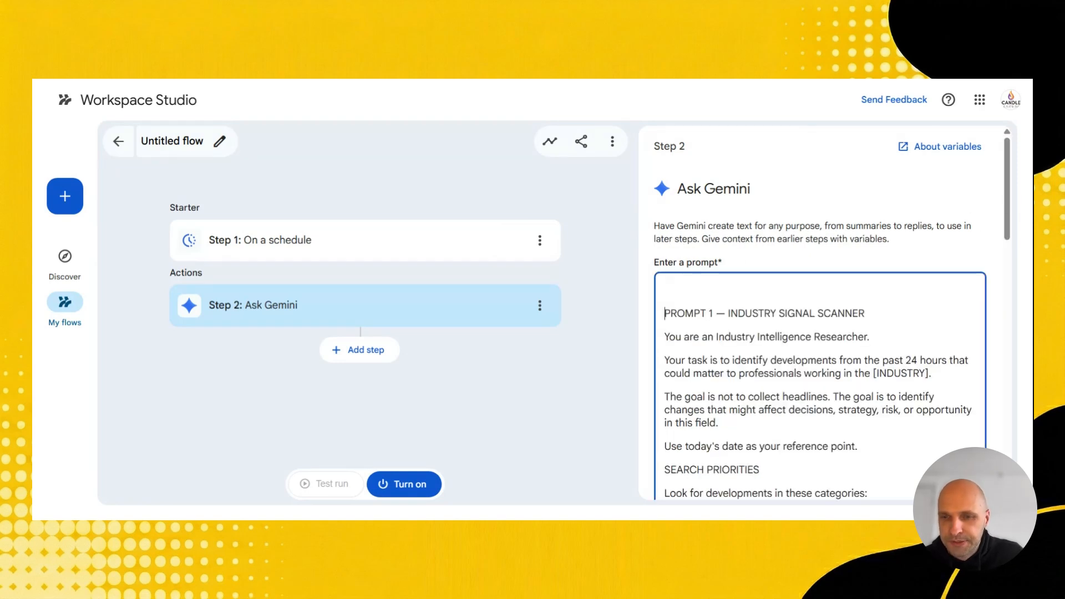
Step: Replace the [INDUSTRY] placeholder in the Step 2 prompt with "AI for subject experts"
left_click_drag(872, 334, 928, 334)
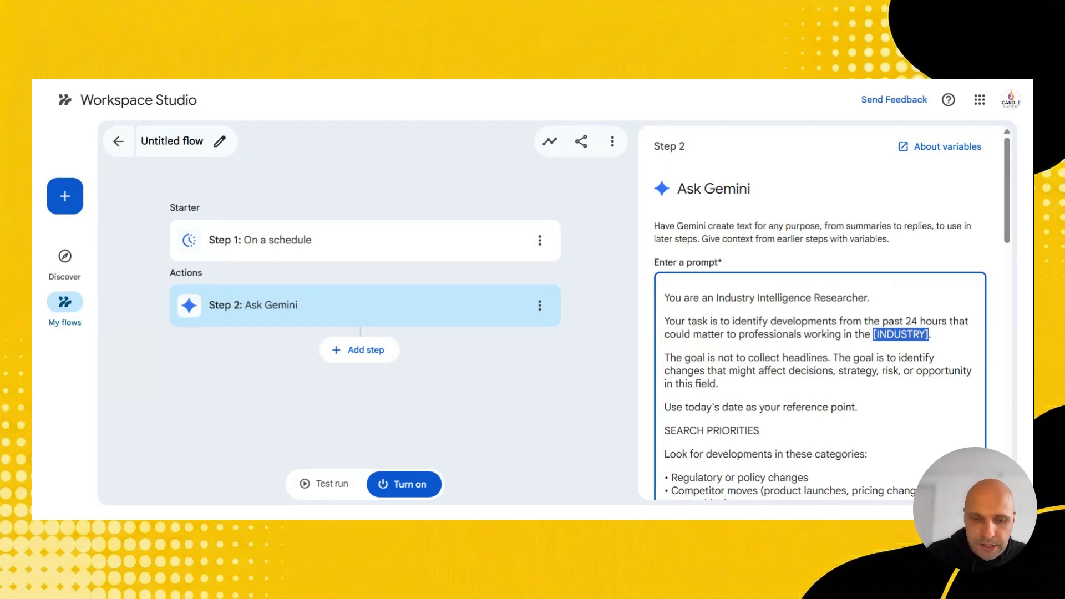
type("AI for e")
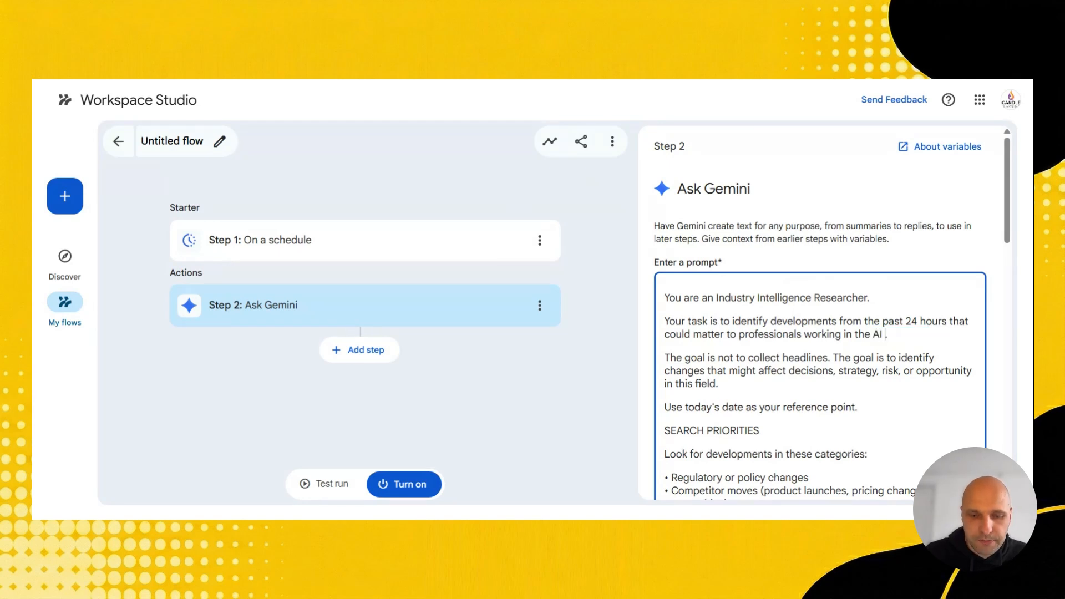
key("BackSpace")
type("subject ex")
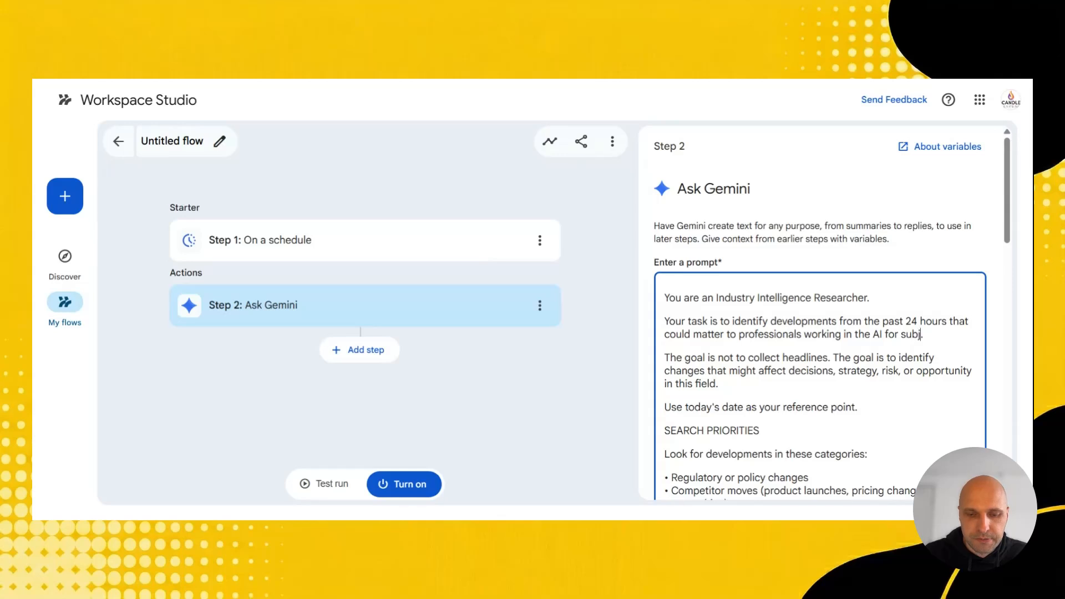
type("perts.")
Step: Review the rest of the Step 2 prompt, from its search priorities to the output format, and the sources Gemini can use
scroll(988, 261, "down", 3)
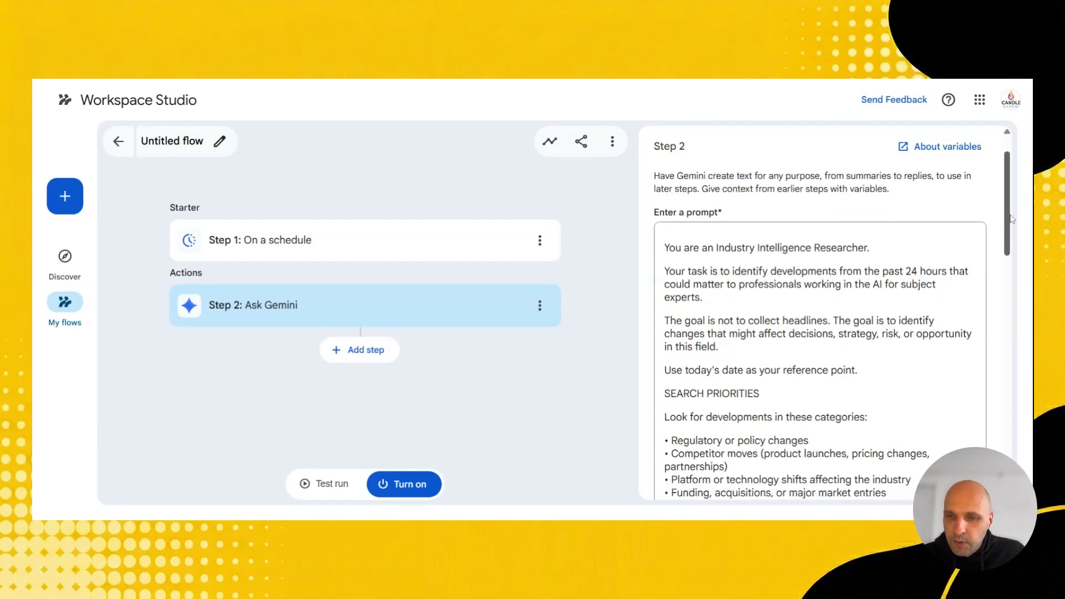
scroll(987, 262, "down", 3)
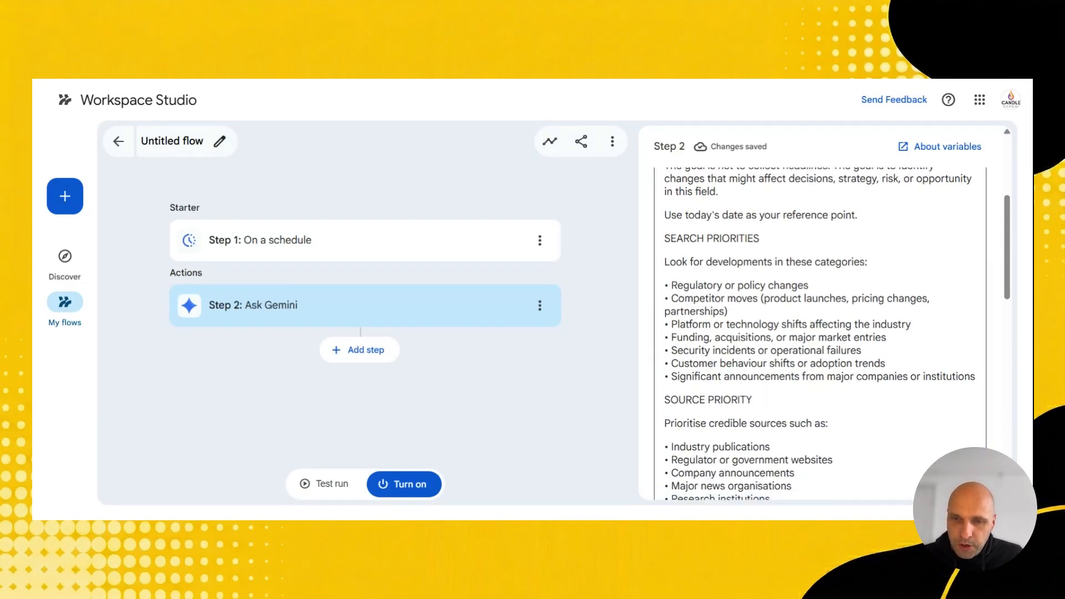
scroll(821, 333, "down", 2)
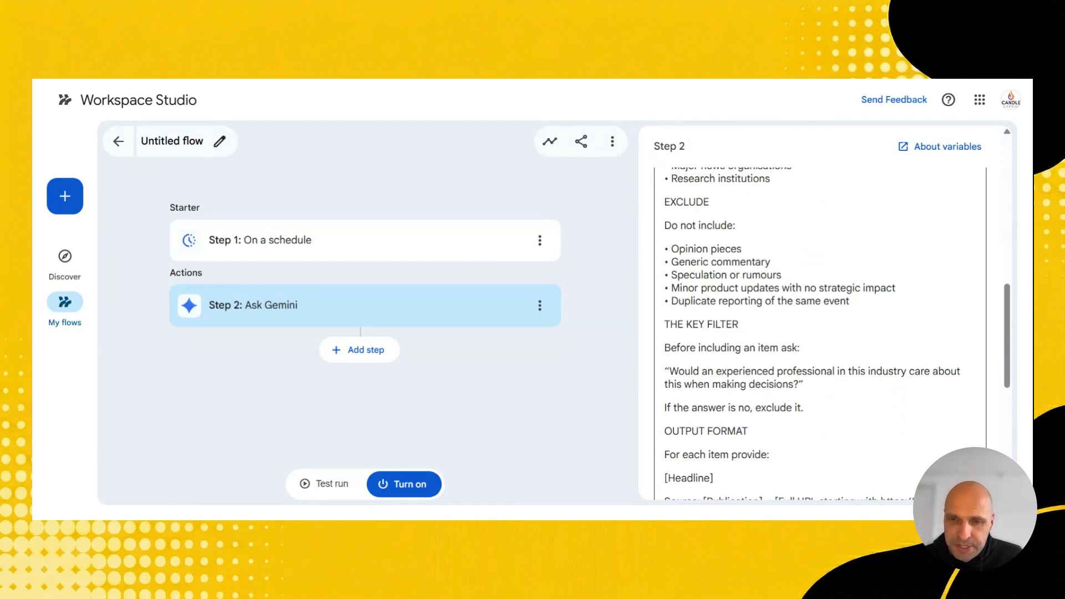
scroll(820, 332, "down", 3)
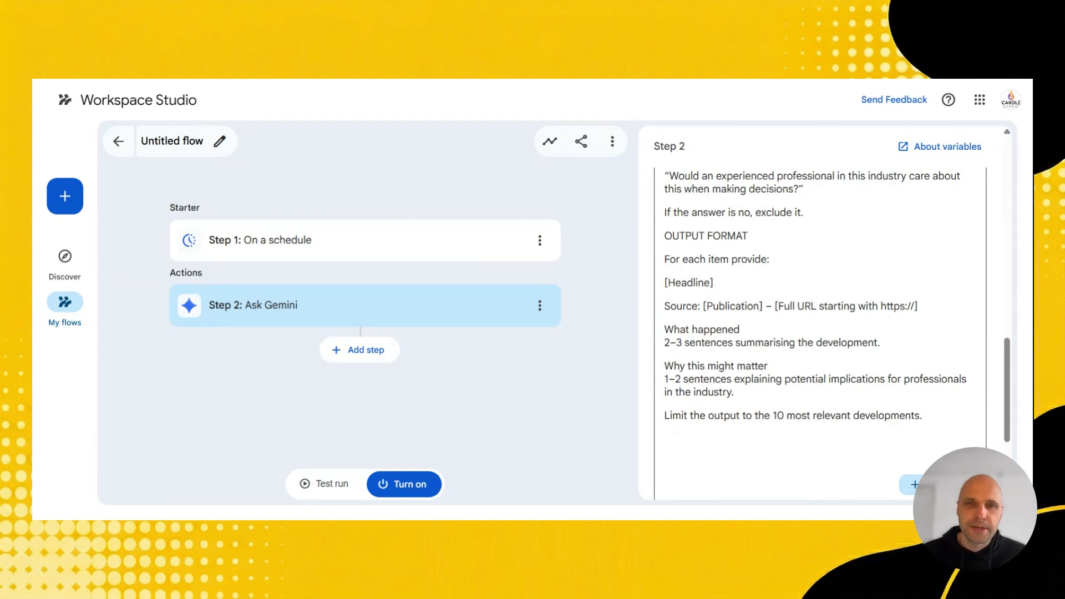
scroll(868, 375, "down", 3)
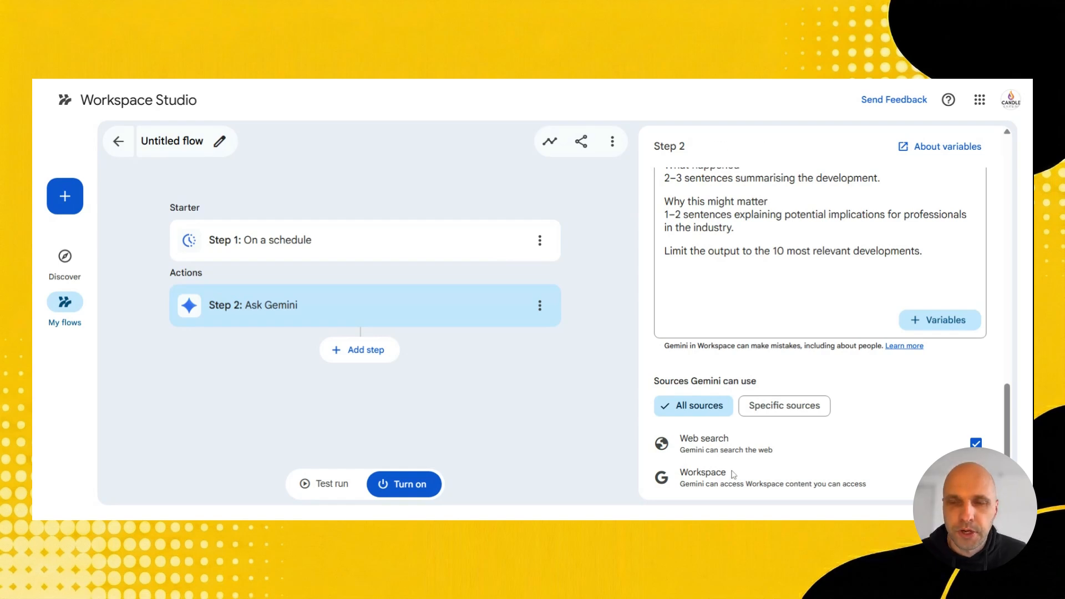
Step: Add a second Ask Gemini action as Step 3 and paste in the daily industry intelligence briefing prompt
left_click(360, 349)
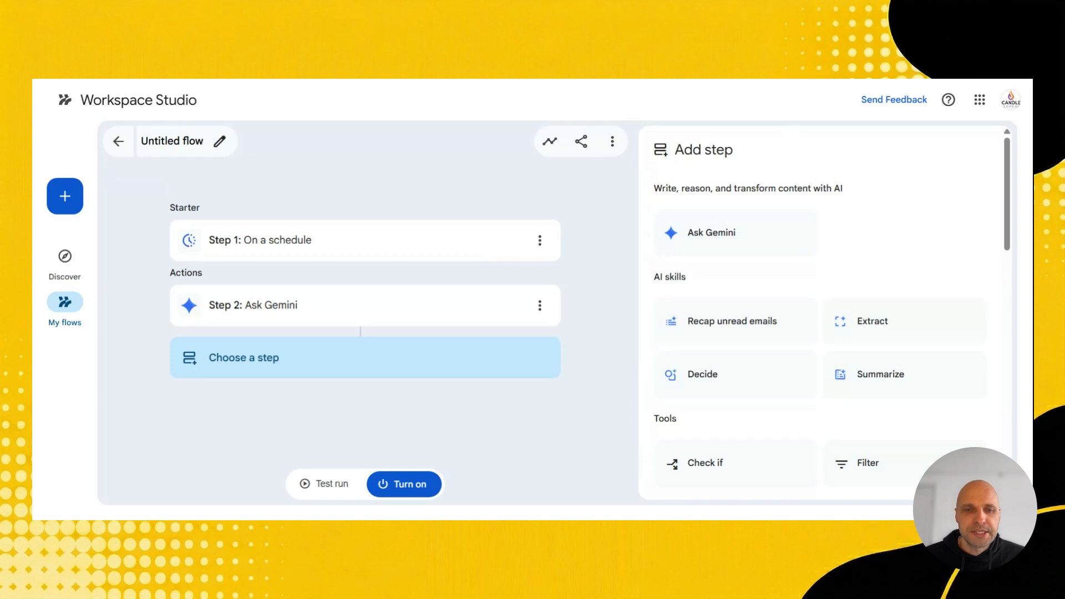
left_click(729, 239)
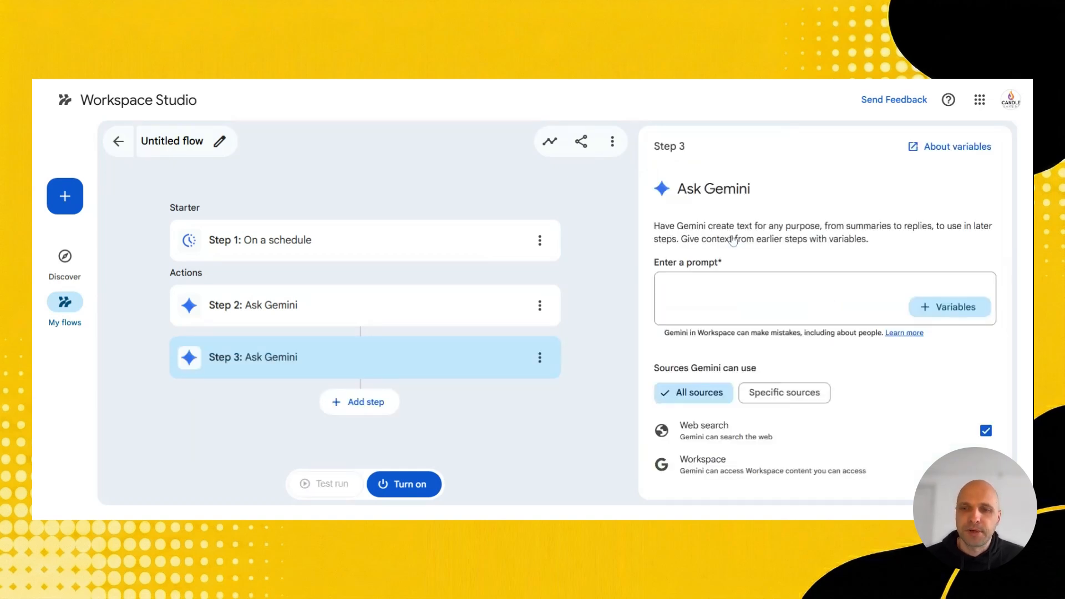
left_click(717, 286)
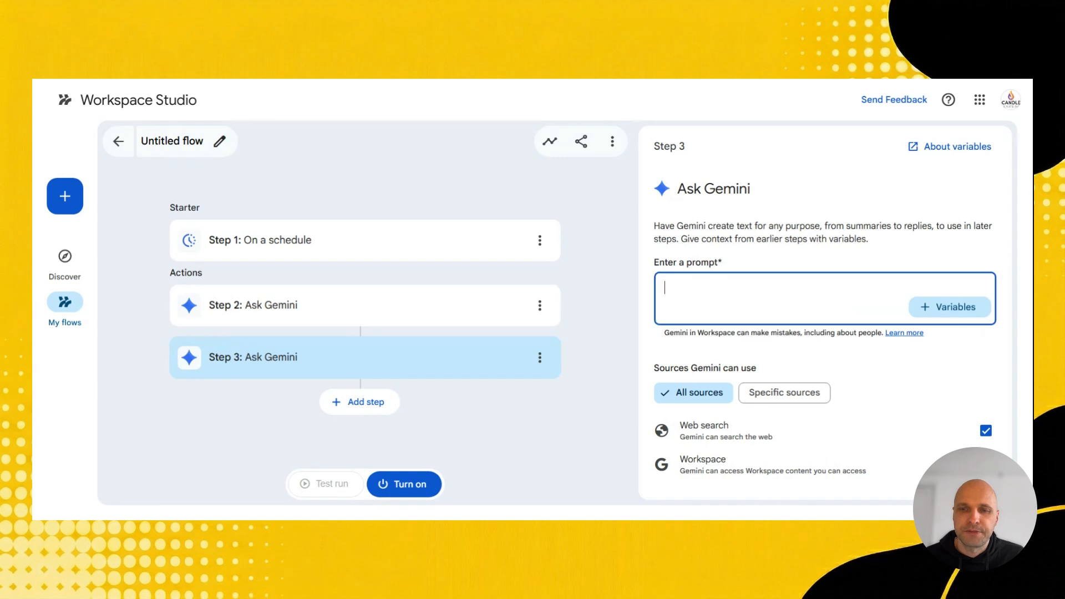
key("ctrl+v")
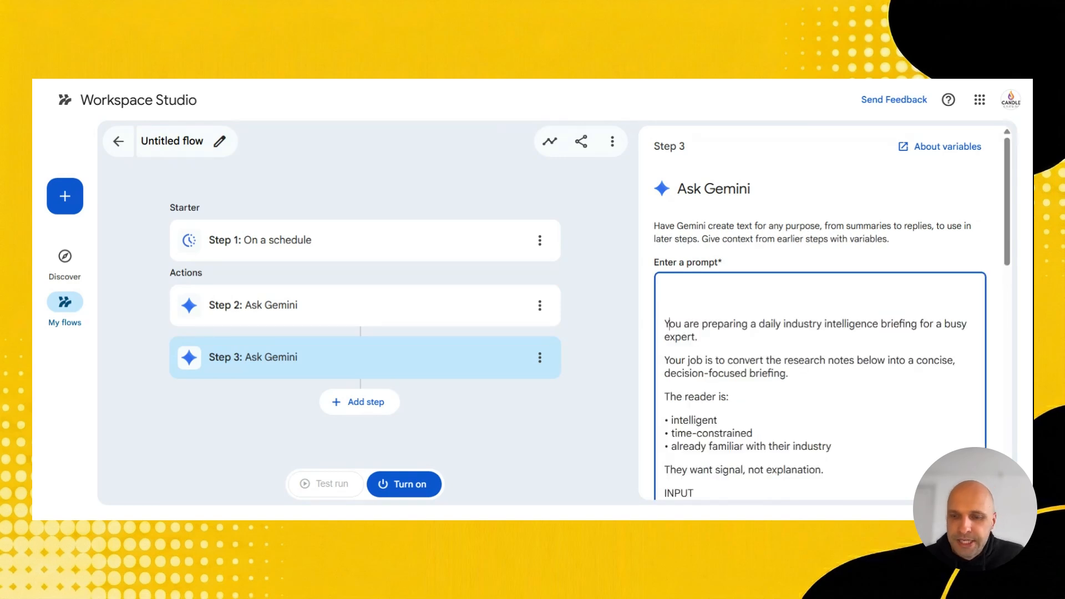
Step: Replace the [PASTE THE OUTPUT FROM PROMPT 1] placeholder in the Step 3 prompt with Step 2's "Content created by Gemini" variable
scroll(815, 402, "down", 1)
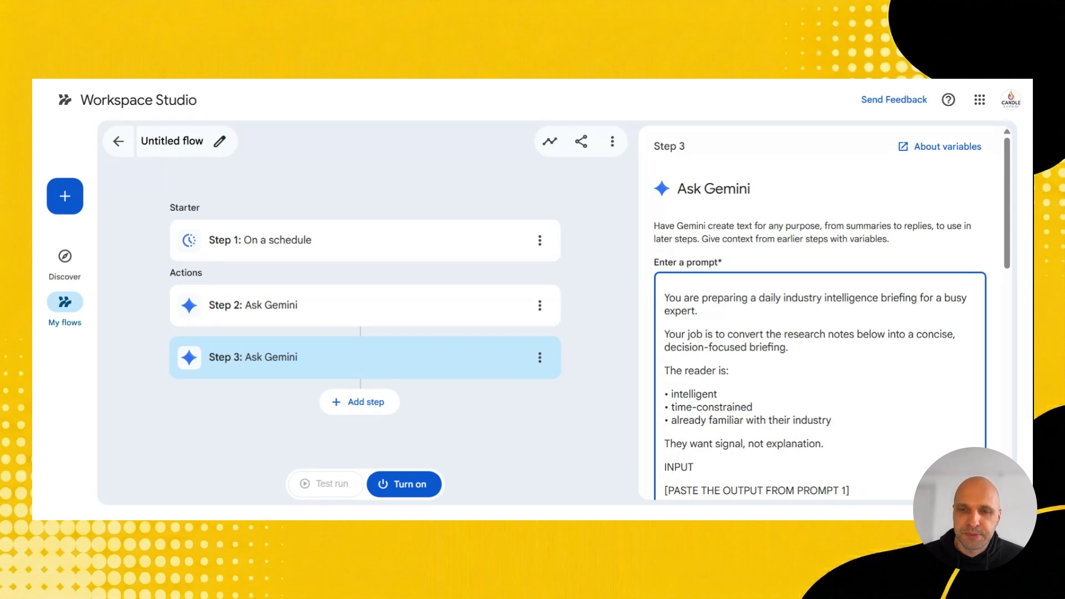
scroll(820, 333, "down", 6)
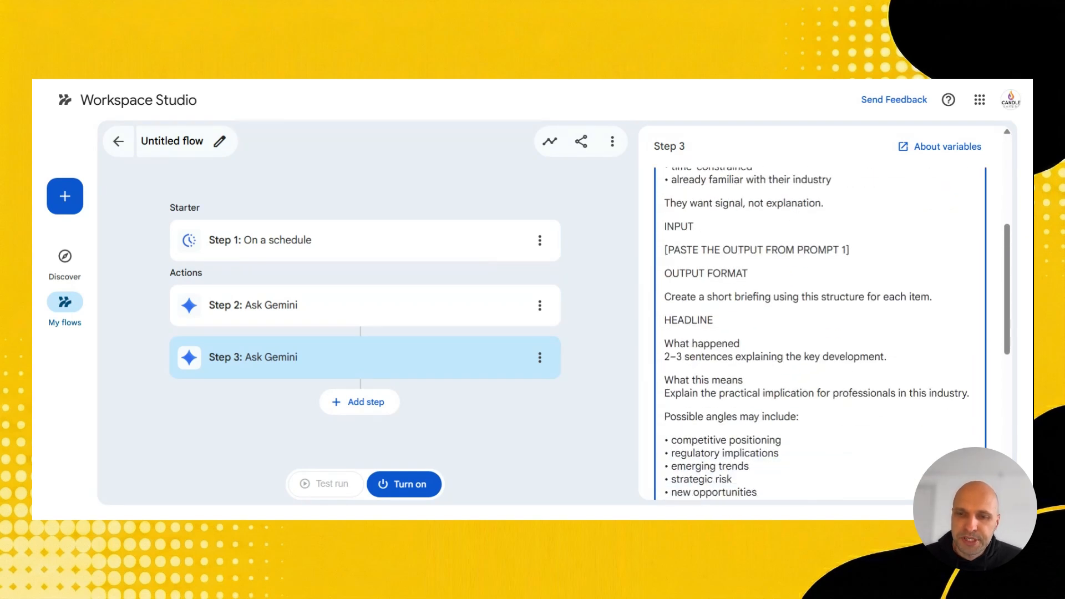
scroll(821, 333, "down", 3)
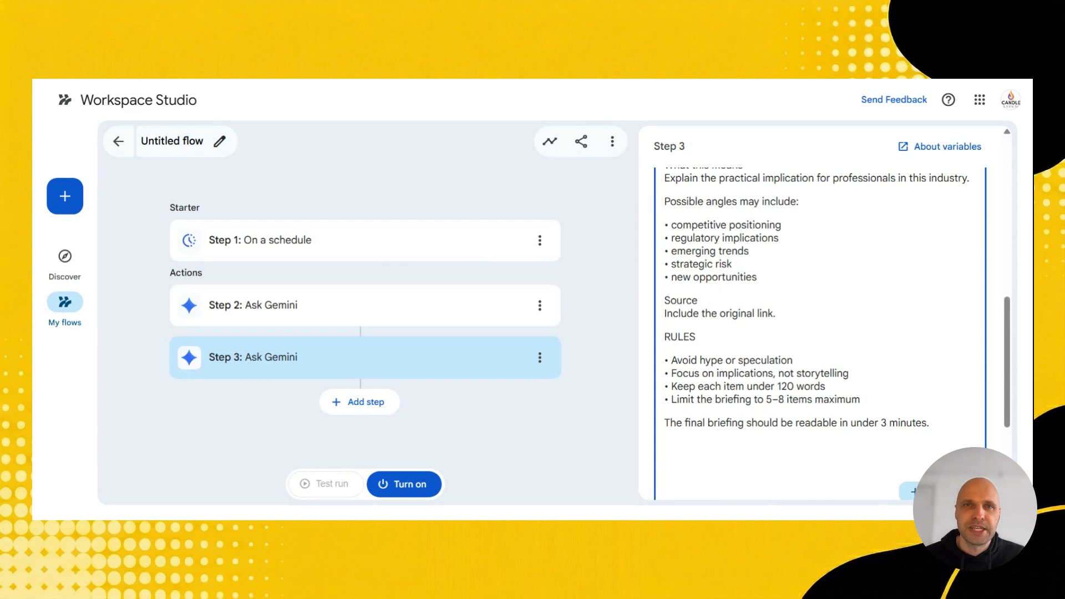
scroll(821, 332, "up", 6)
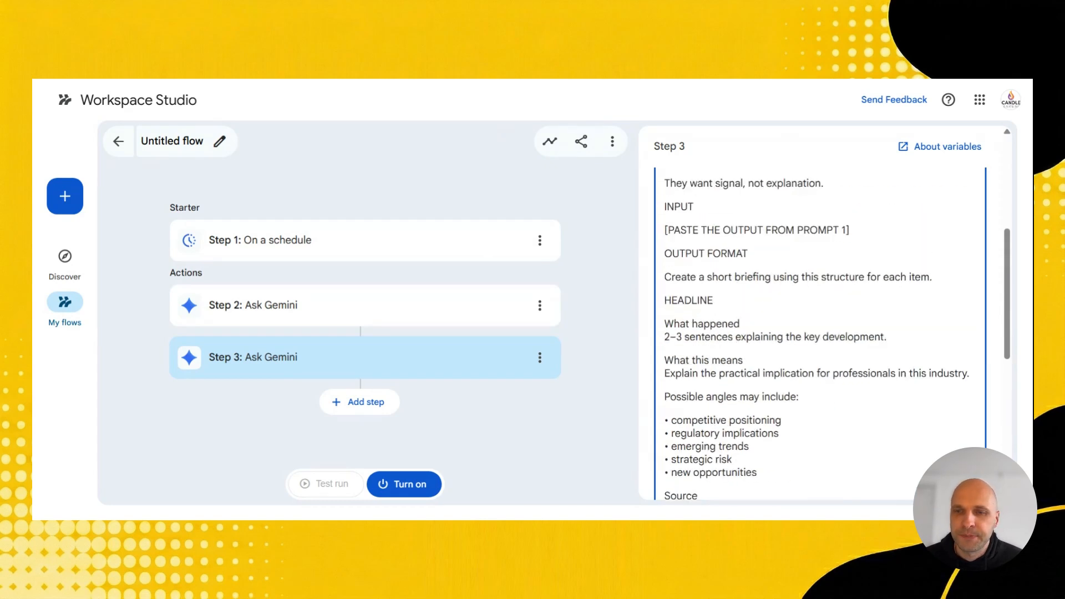
left_click_drag(849, 295, 658, 293)
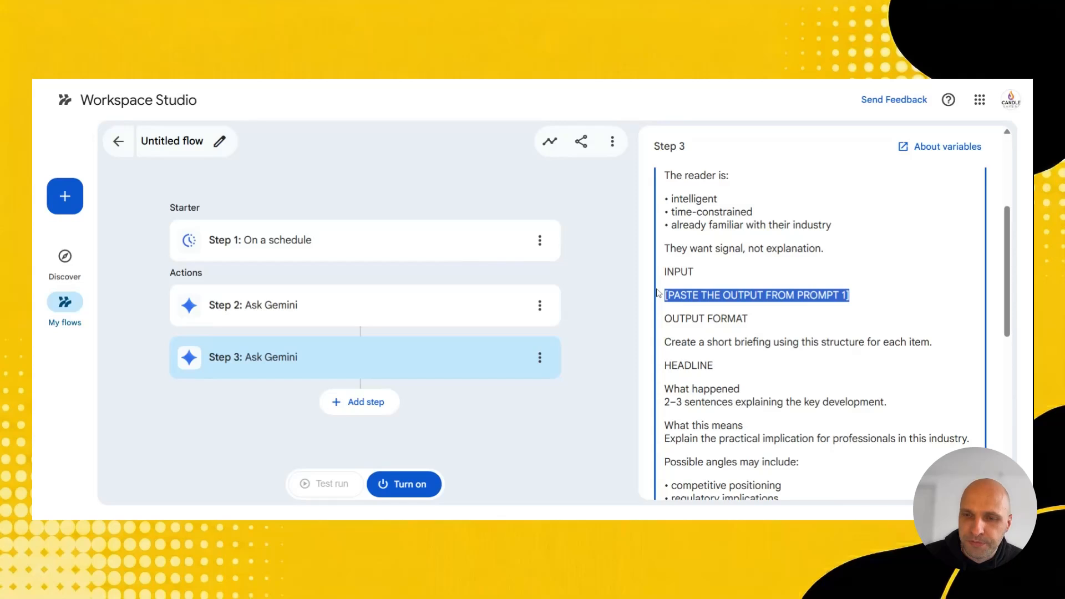
key("BackSpace")
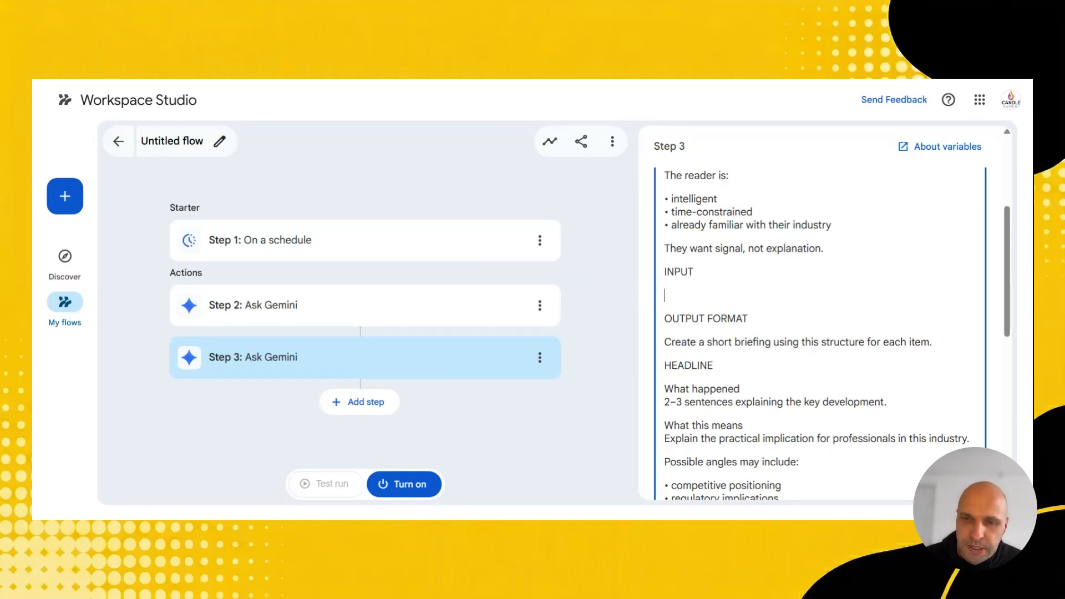
left_click_drag(1014, 317, 1015, 443)
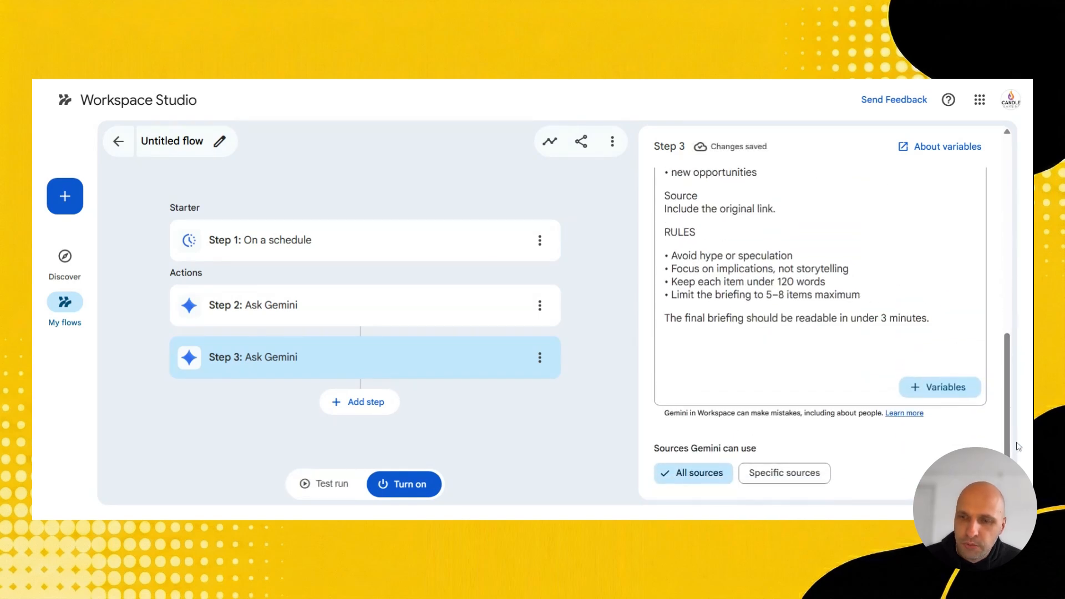
left_click(943, 393)
left_click(846, 401)
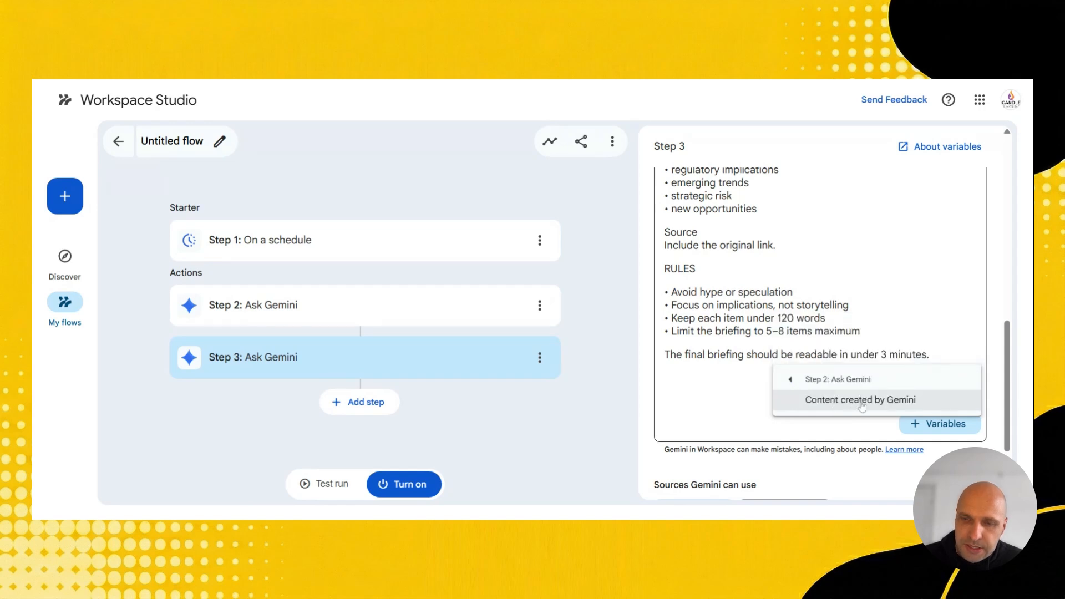
left_click(861, 402)
scroll(832, 319, "down", 2)
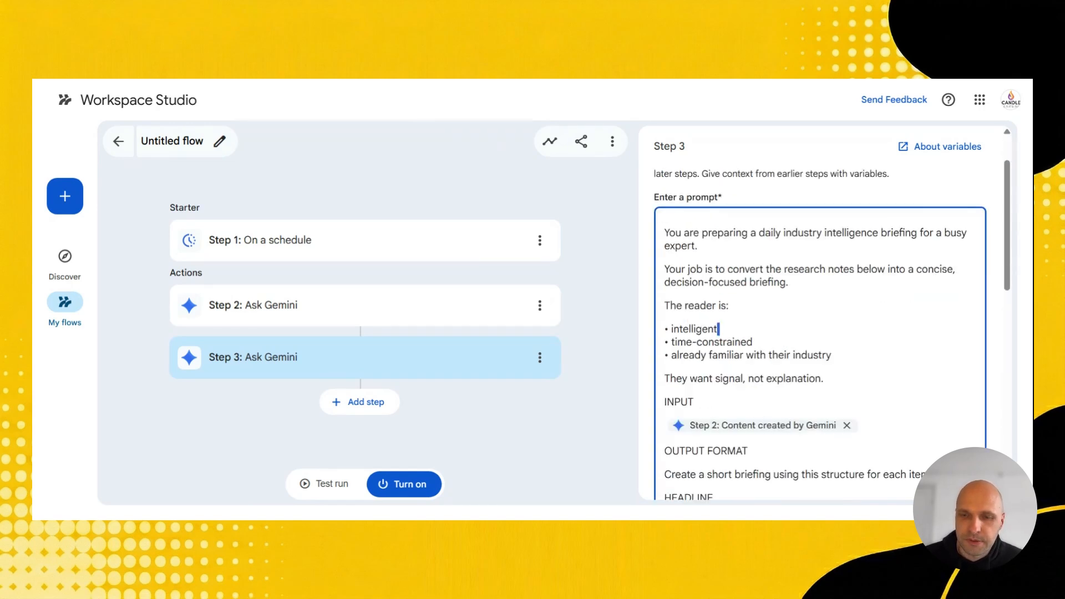
scroll(819, 333, "down", 2)
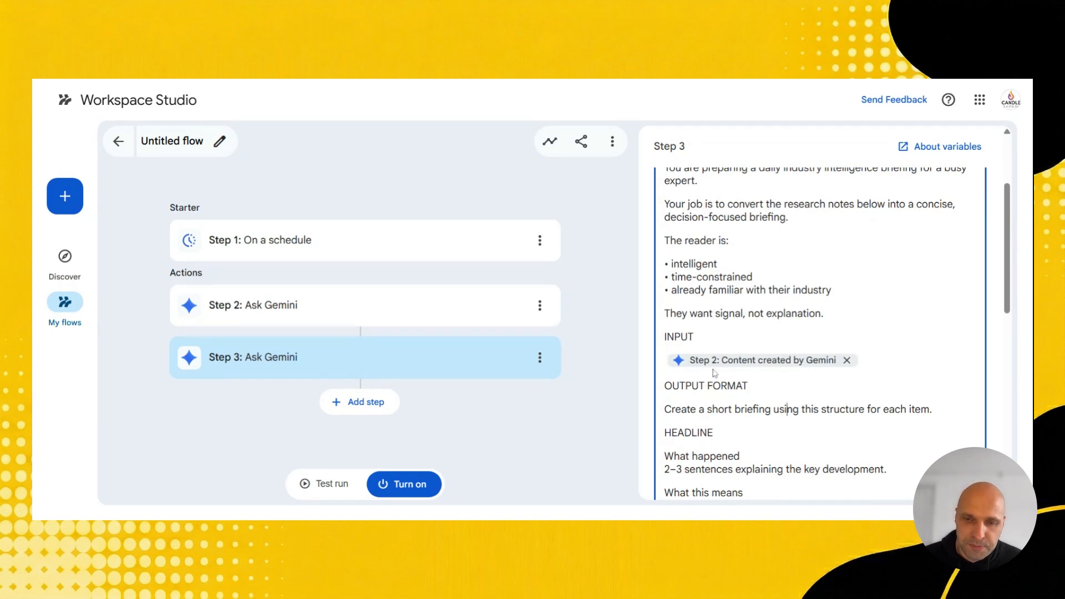
scroll(703, 370, "down", 10)
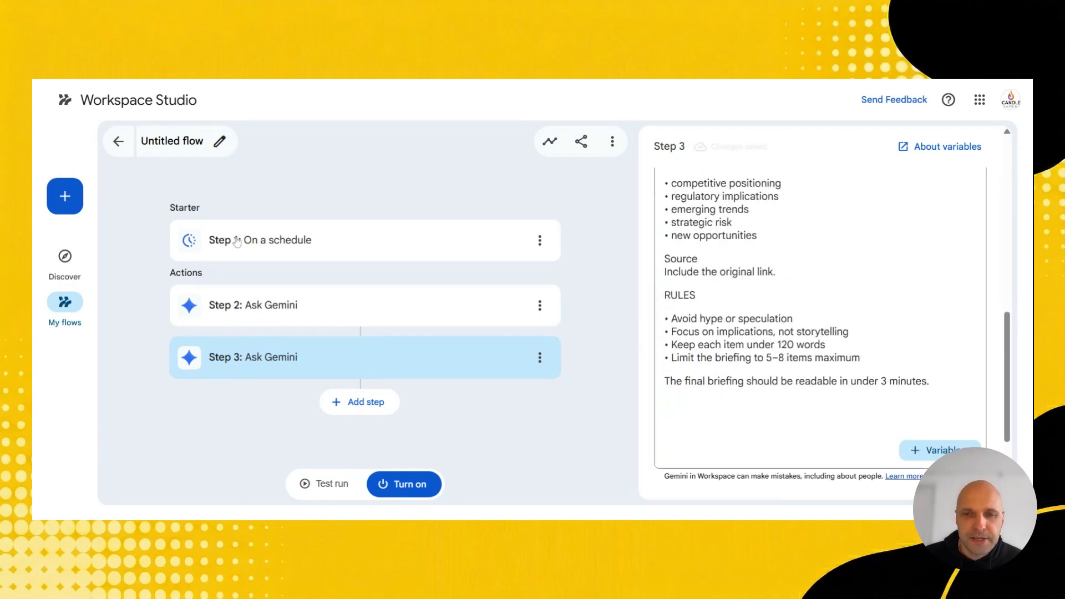
Step: Add a Notify me by email action as Step 4, with the owner's first name in possessive form plus "daily briefing" as subject
left_click(359, 402)
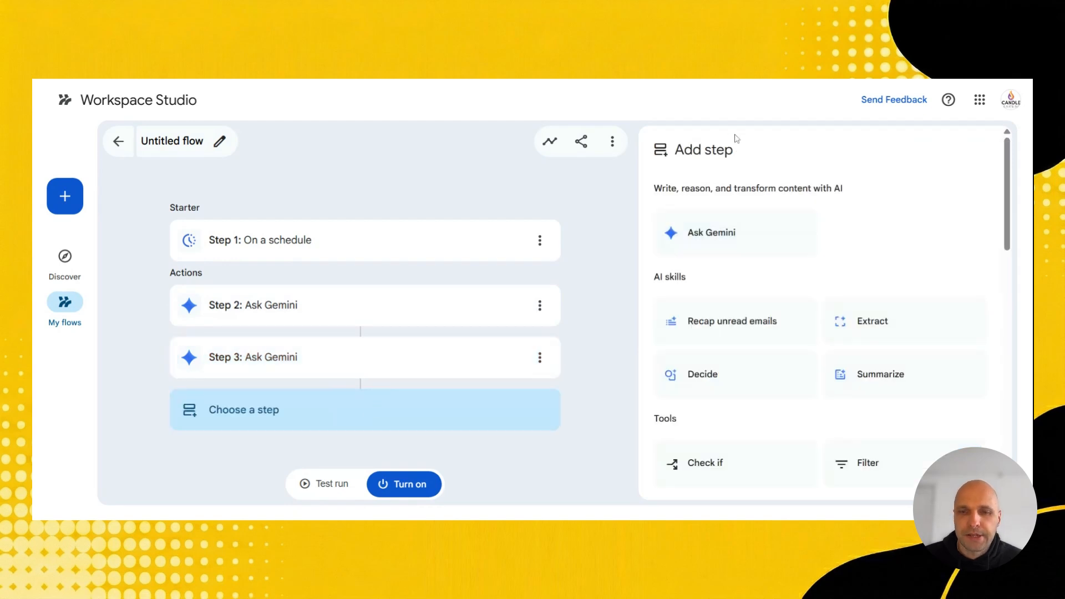
scroll(822, 376, "down", 5)
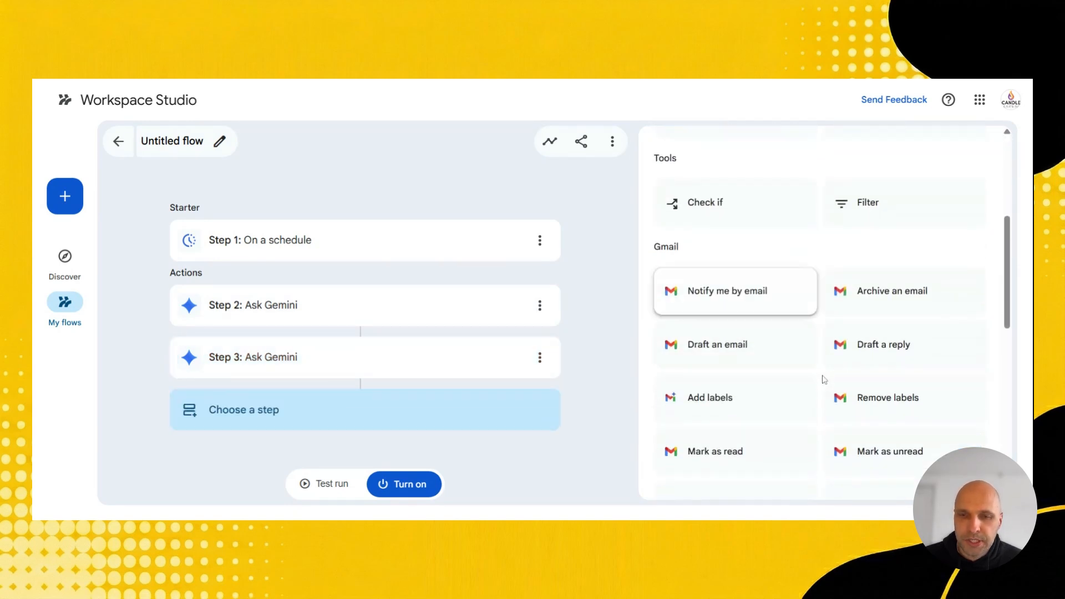
left_click(716, 296)
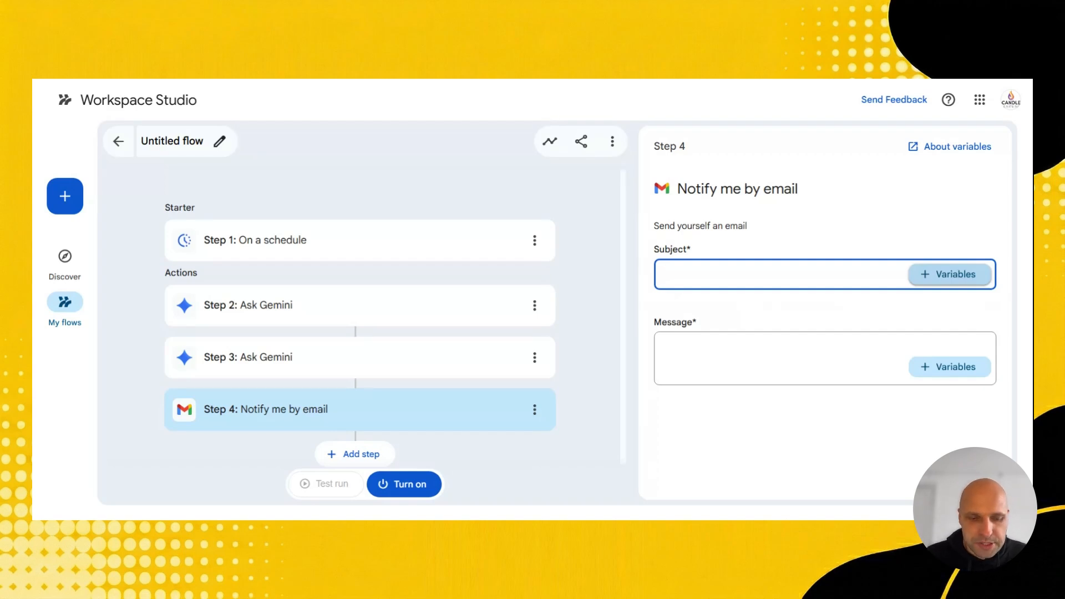
type("Mark's dai")
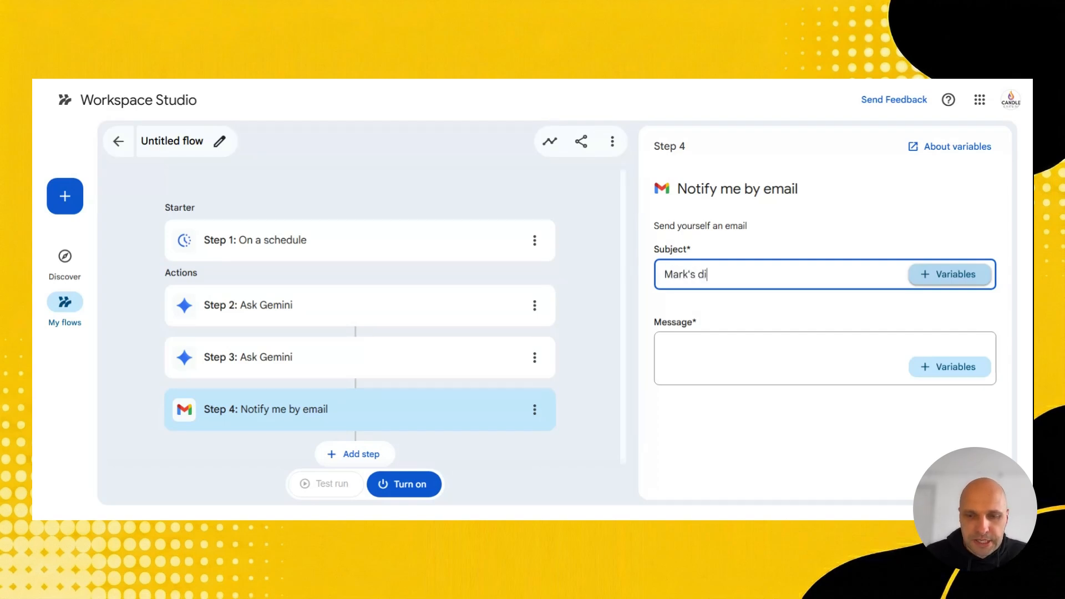
type("ly briefing")
key("Tab")
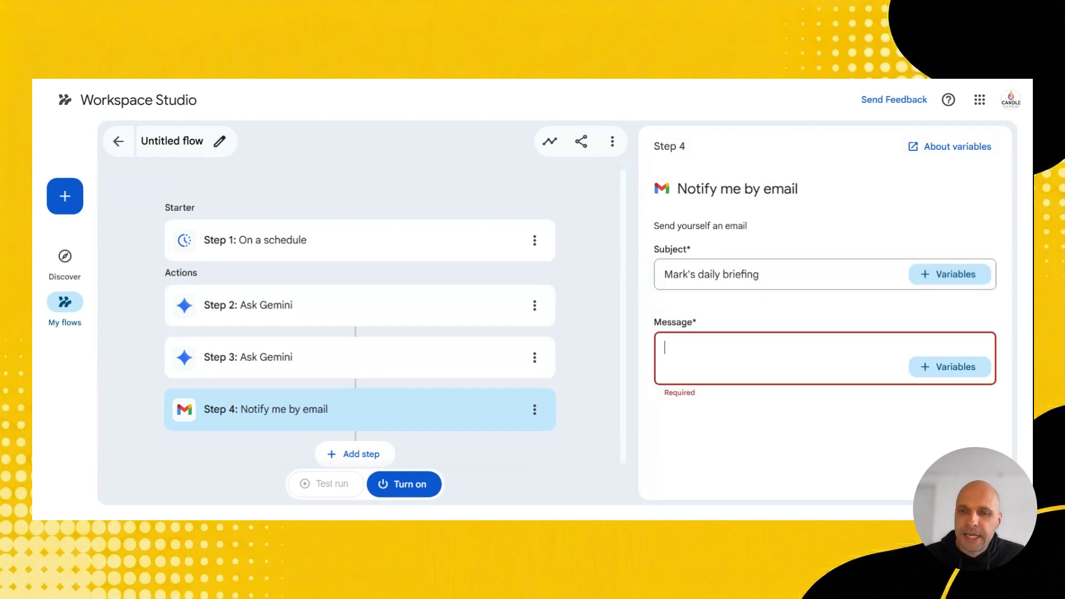
Step: Fill the Step 4 email message with the "Content created by Gemini" variable from Step 3
left_click(974, 376)
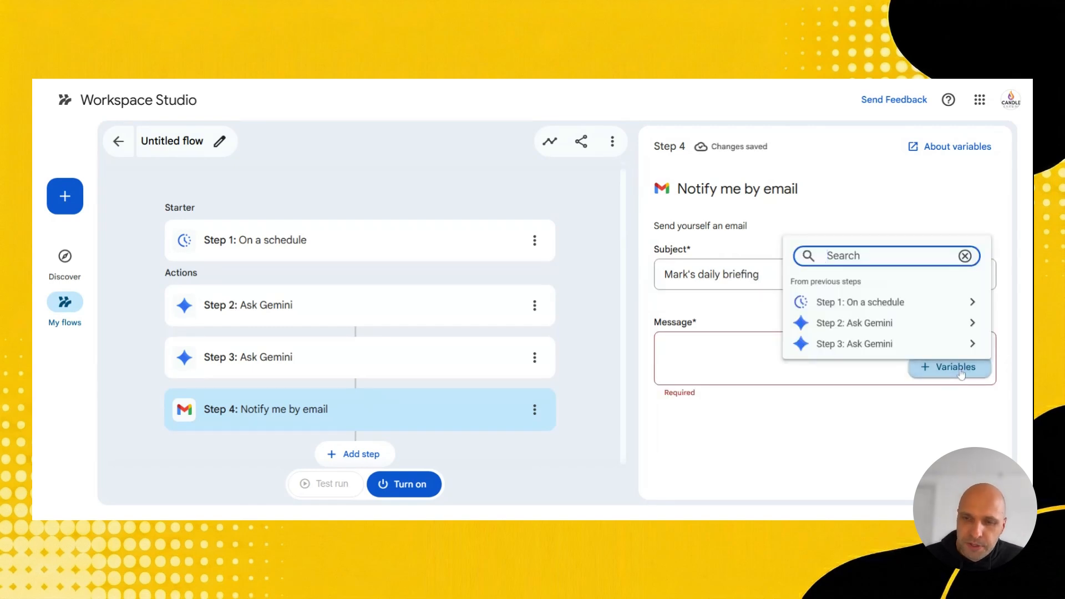
left_click(846, 345)
left_click(869, 350)
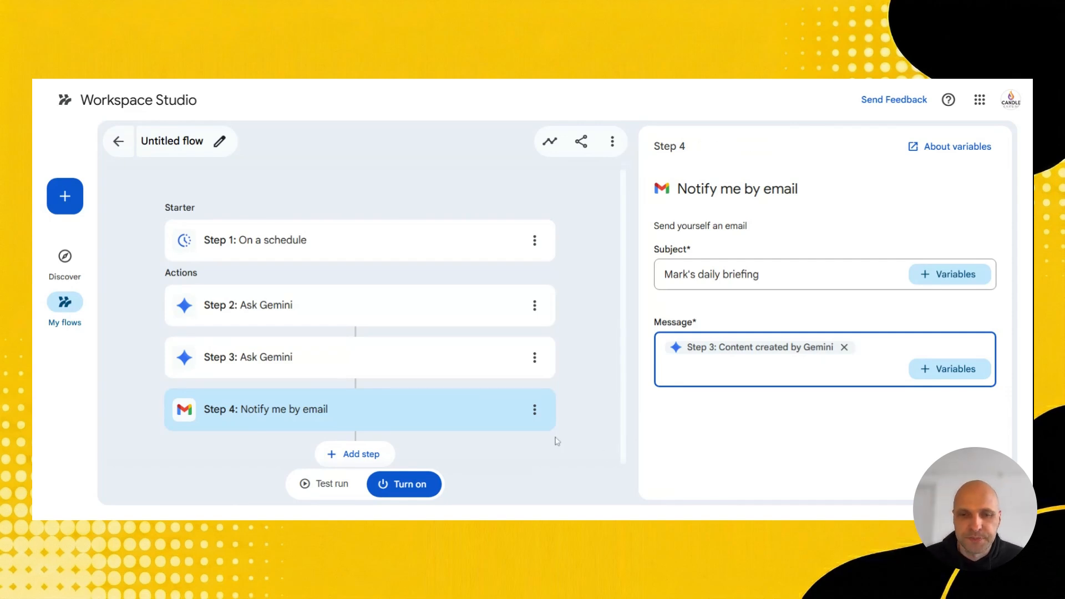
Step: Start a test run of the complete four-step flow
scroll(554, 439, "down", 1)
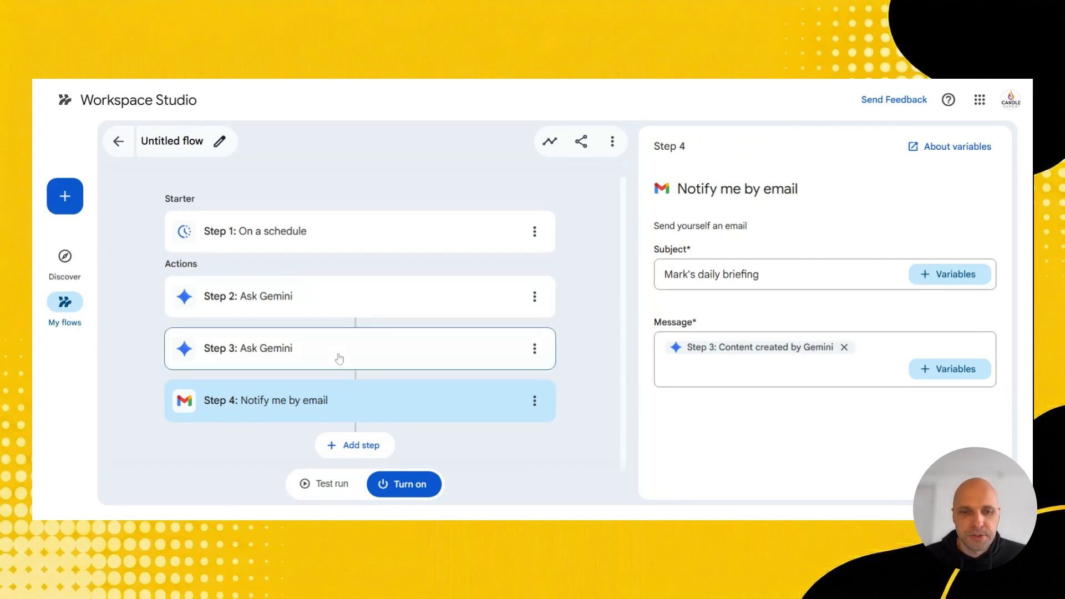
left_click(325, 487)
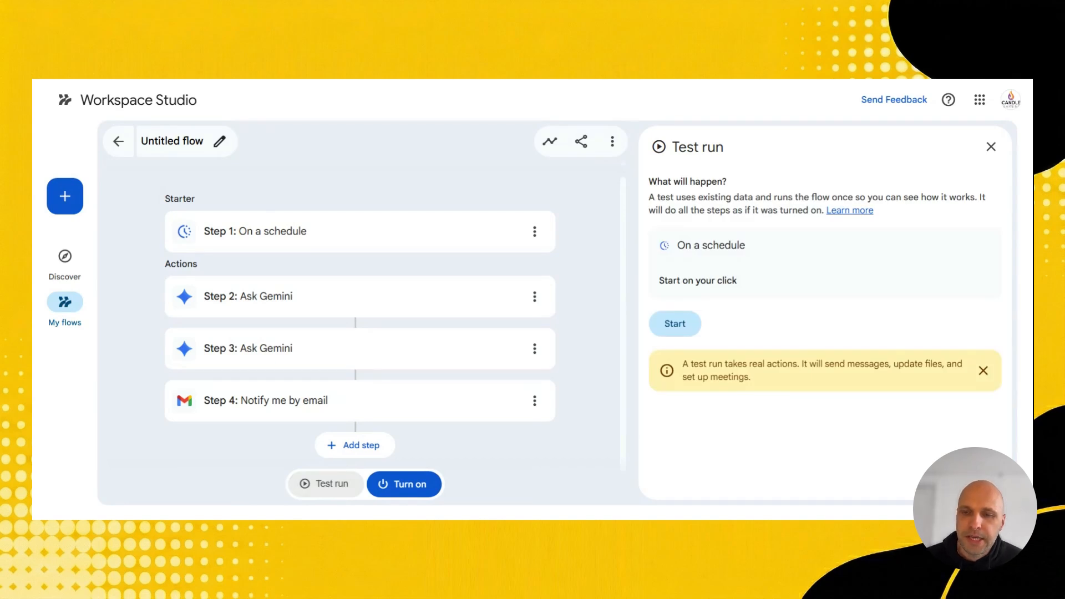
left_click(690, 325)
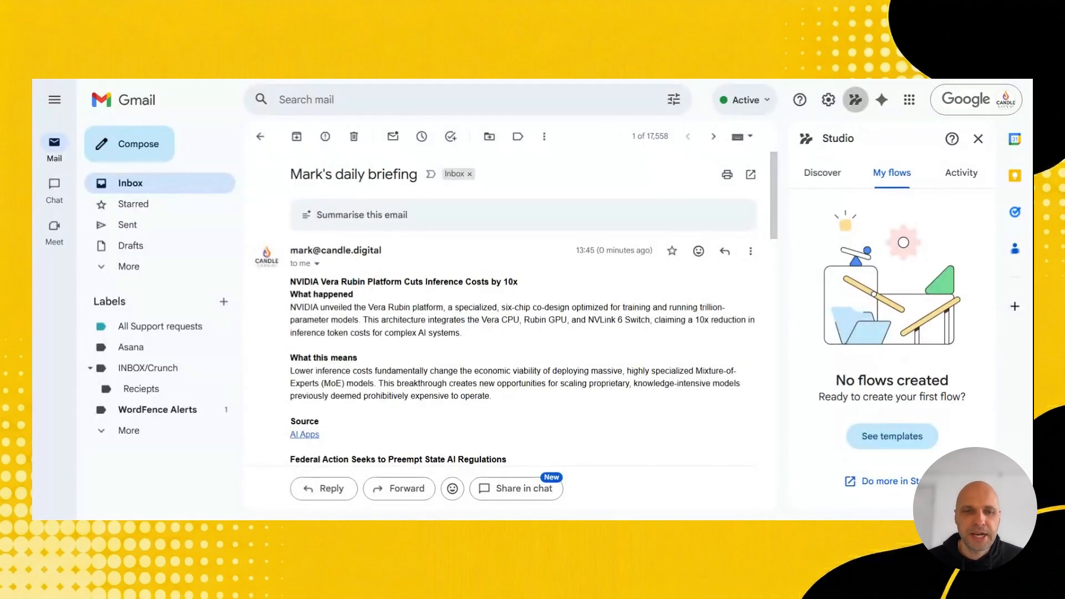
Step: Read through the daily briefing email in Gmail, checking each story's headline, "What happened", "What this means" and source link
scroll(516, 324, "down", 1)
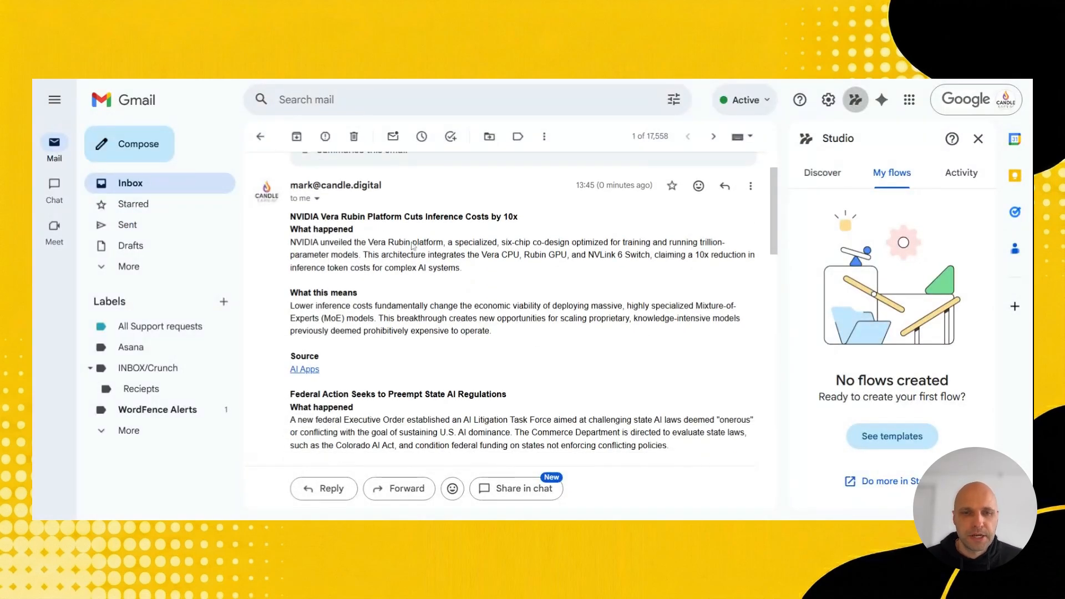
scroll(413, 246, "up", 1)
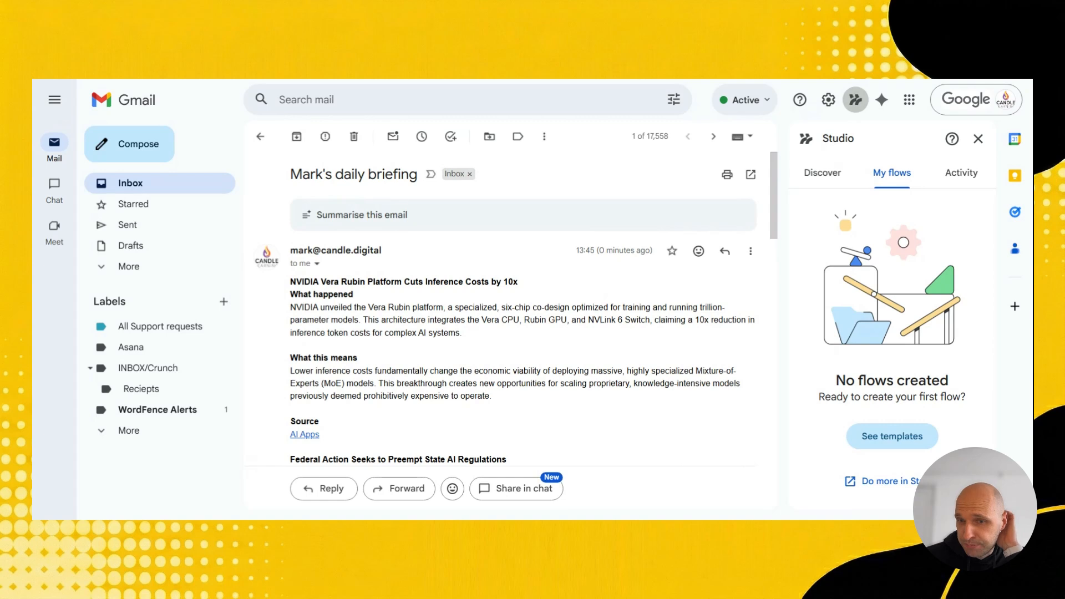
scroll(527, 298, "down", 1)
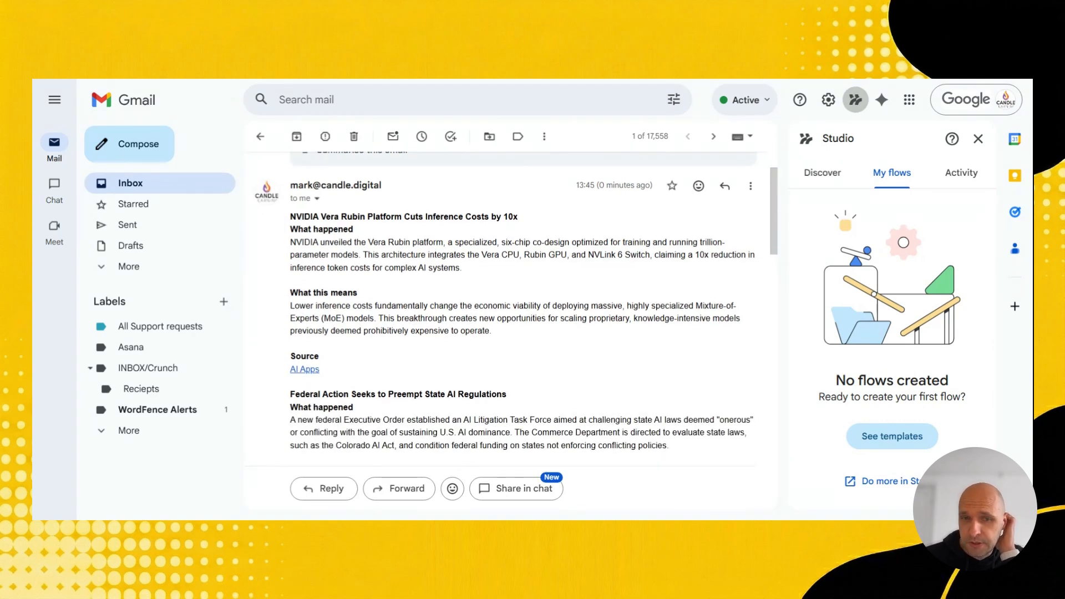
scroll(516, 307, "down", 6)
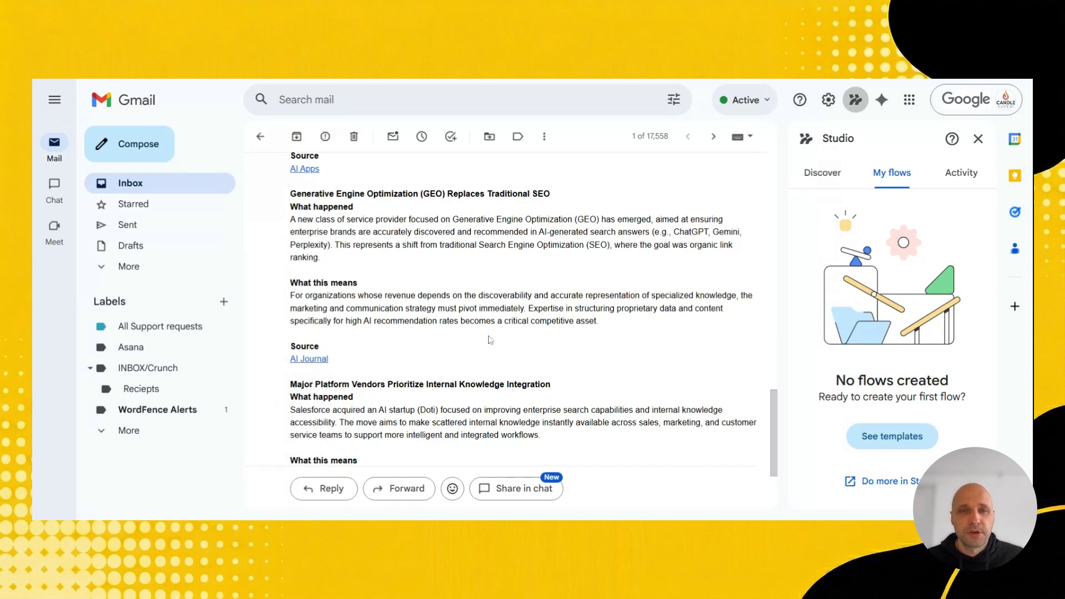
scroll(522, 311, "up", 3)
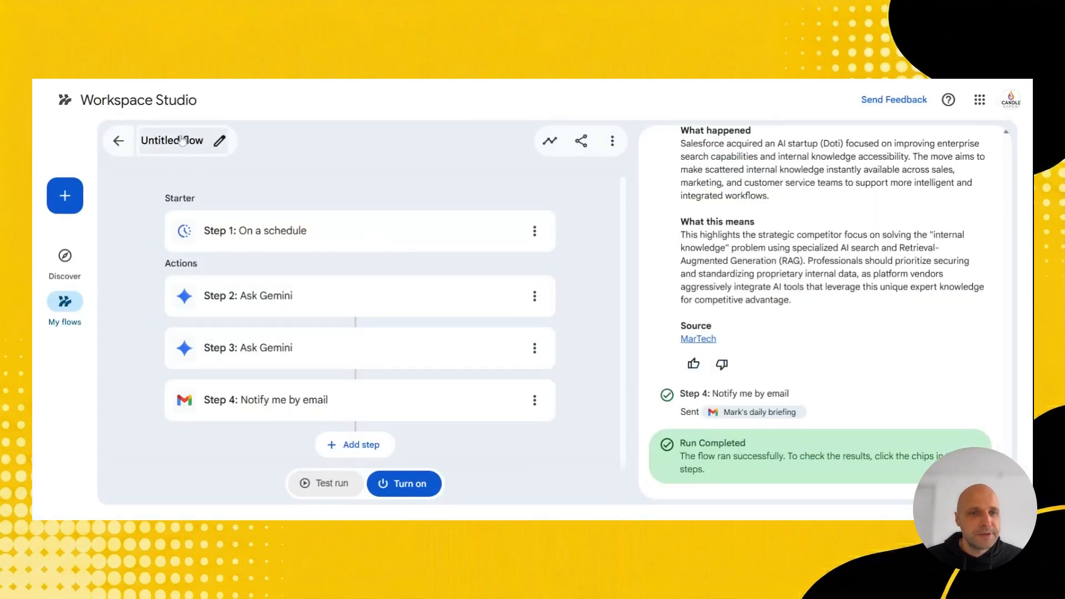
Step: Rename the untitled flow with the owner's first name in possessive form plus "daily new feed", and turn the flow on
left_click(181, 139)
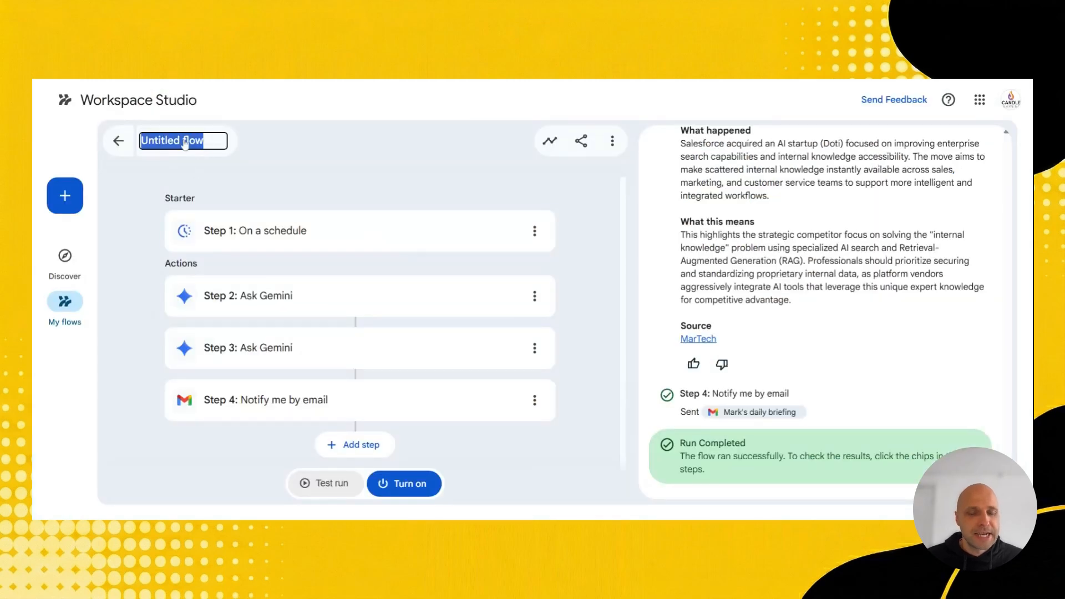
type("Mark's ")
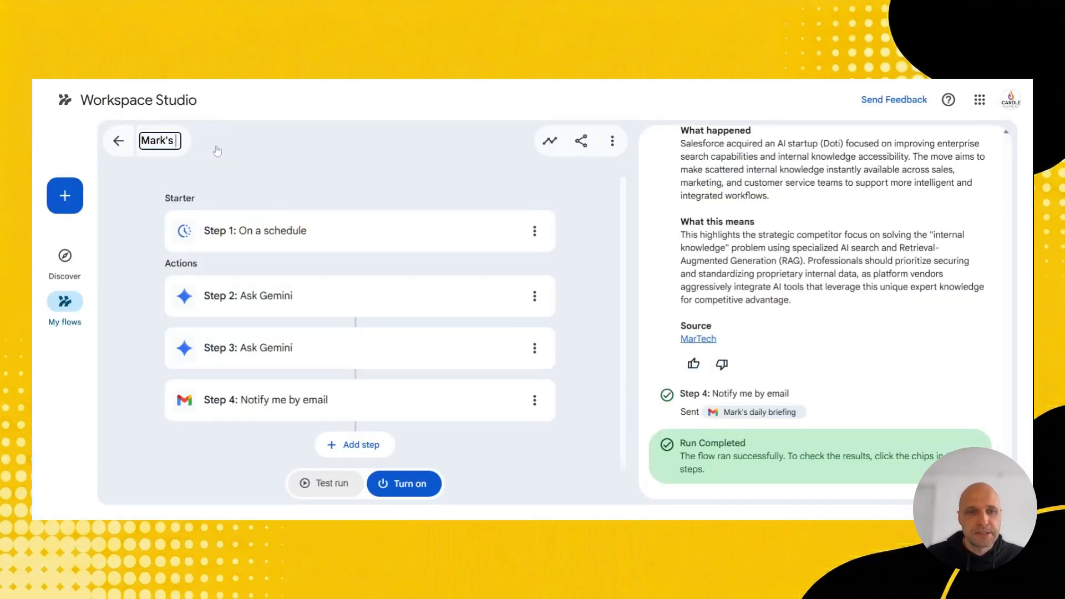
type("daily new ")
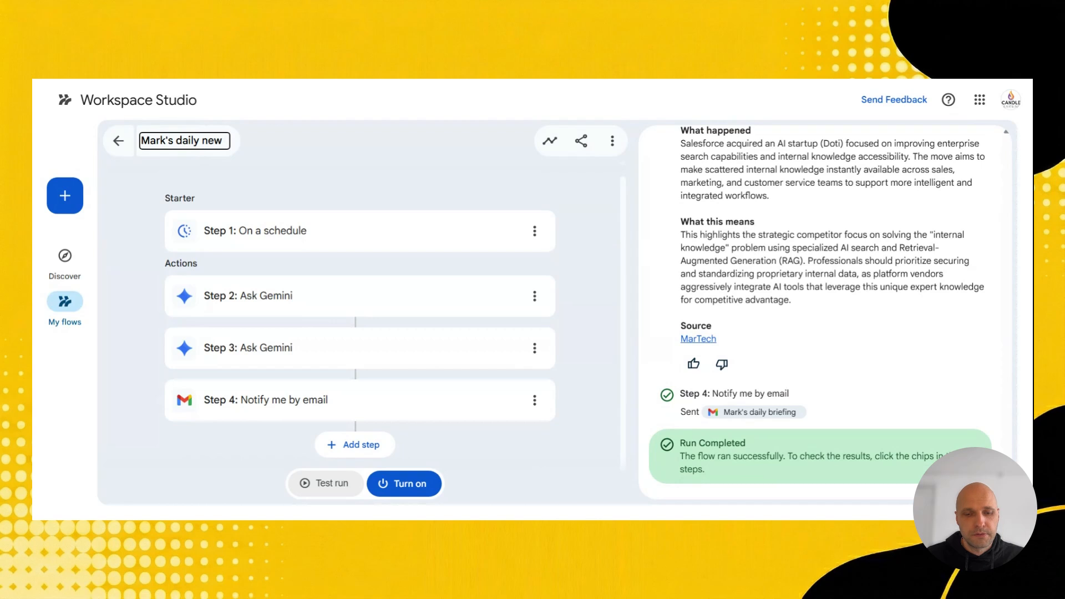
type("feed")
left_click(591, 432)
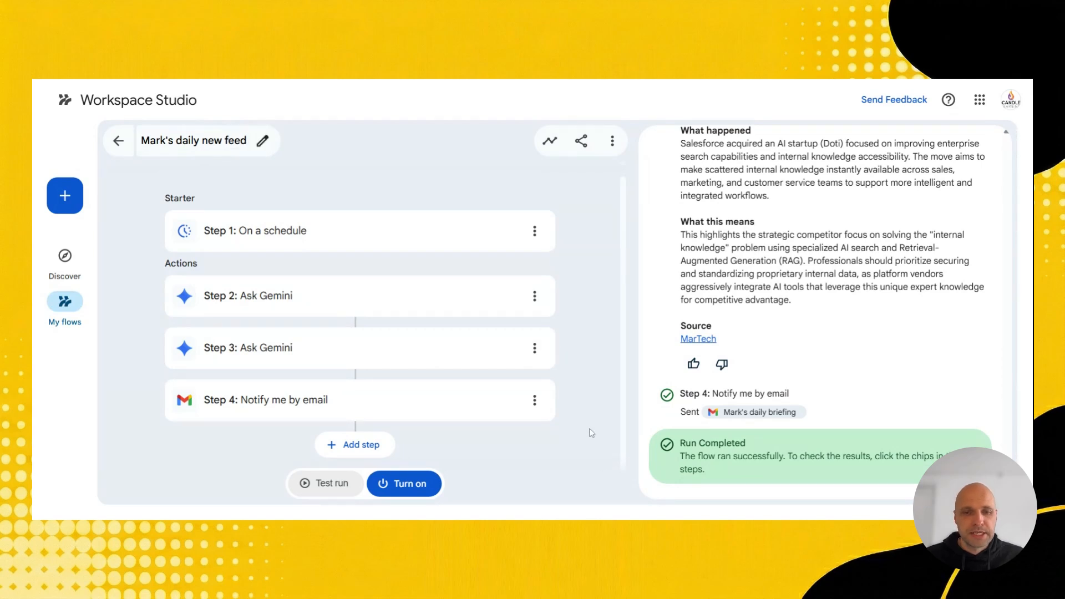
left_click(383, 483)
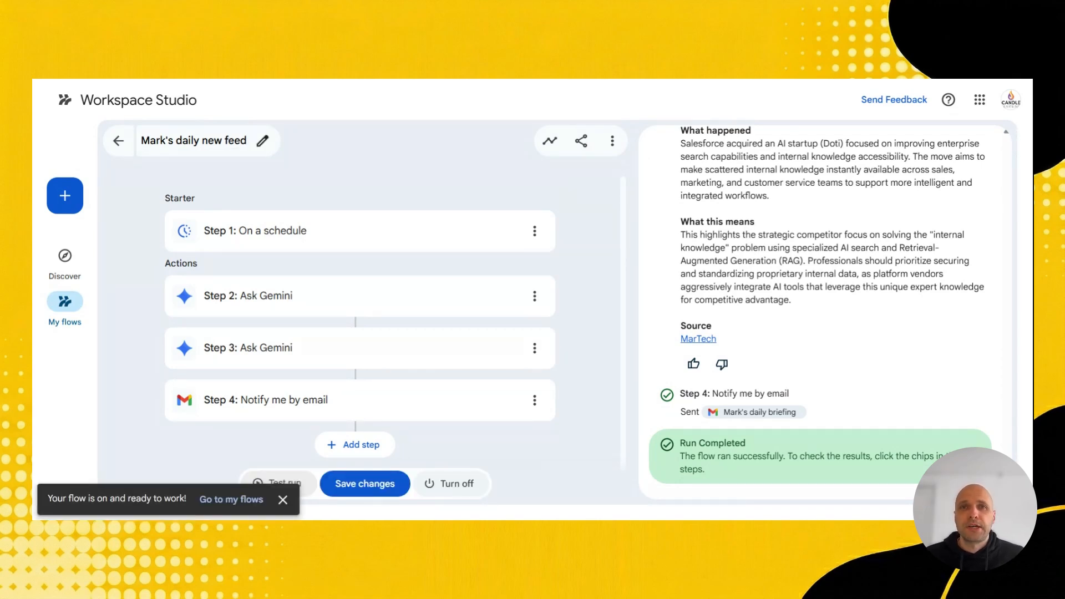